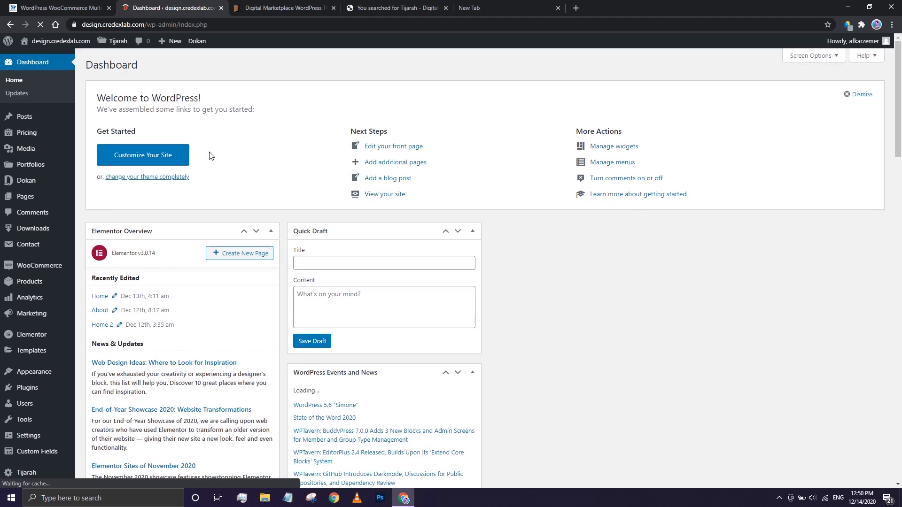
Step: Try to install the plugin from the uploaded file all-in-one-wp-migration.zip
mouse_move(28, 388)
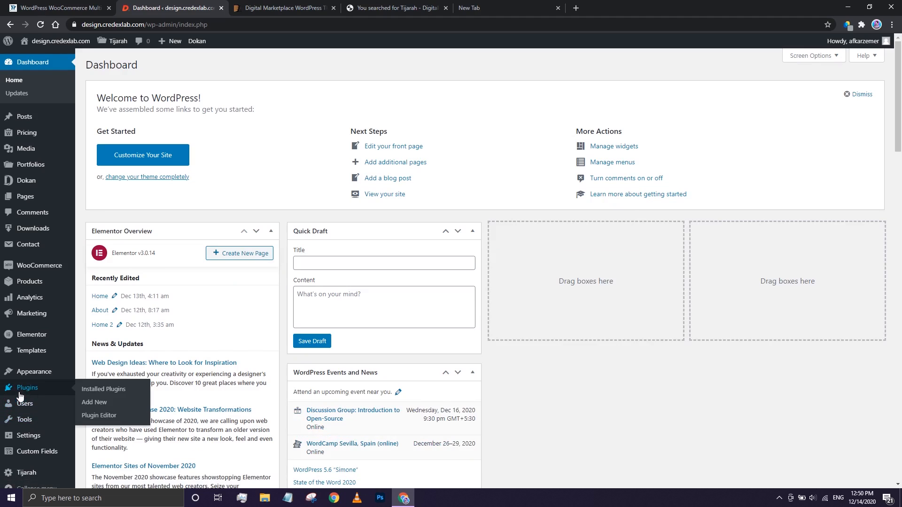
left_click(95, 403)
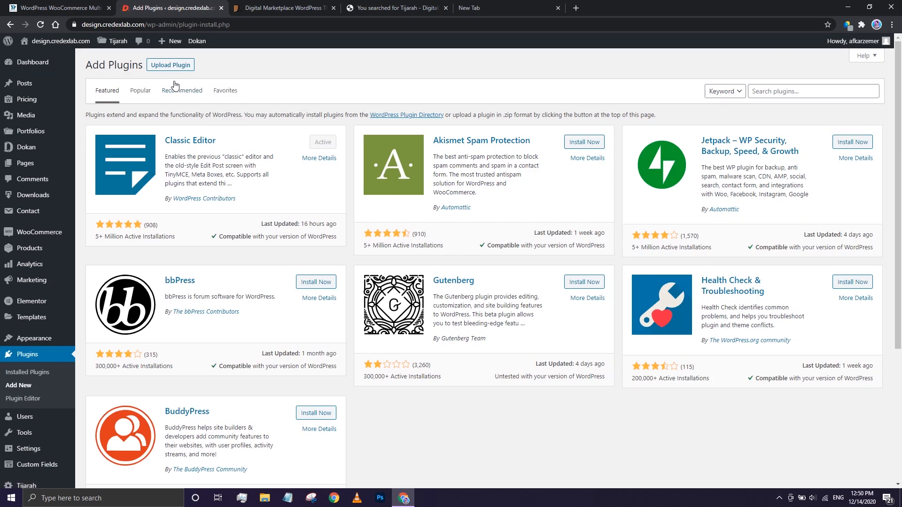
left_click(170, 65)
left_click(422, 153)
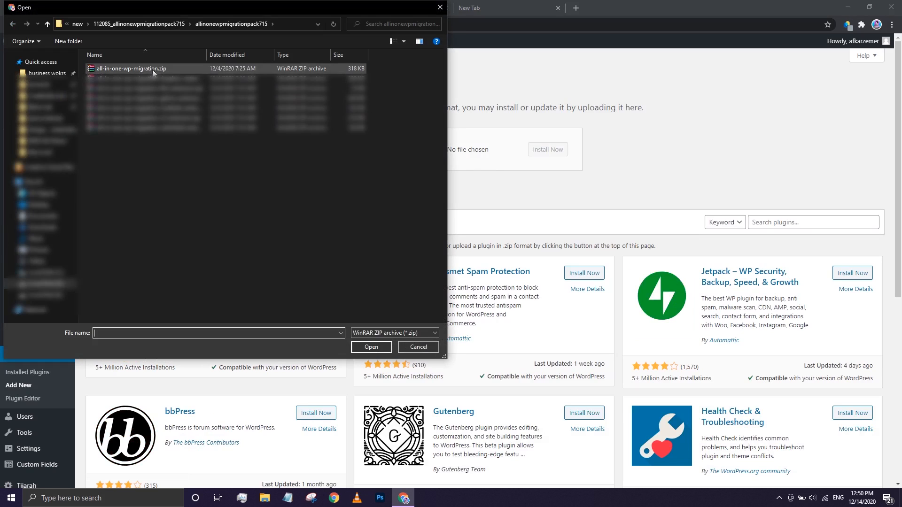
left_click(152, 70)
double_click(153, 70)
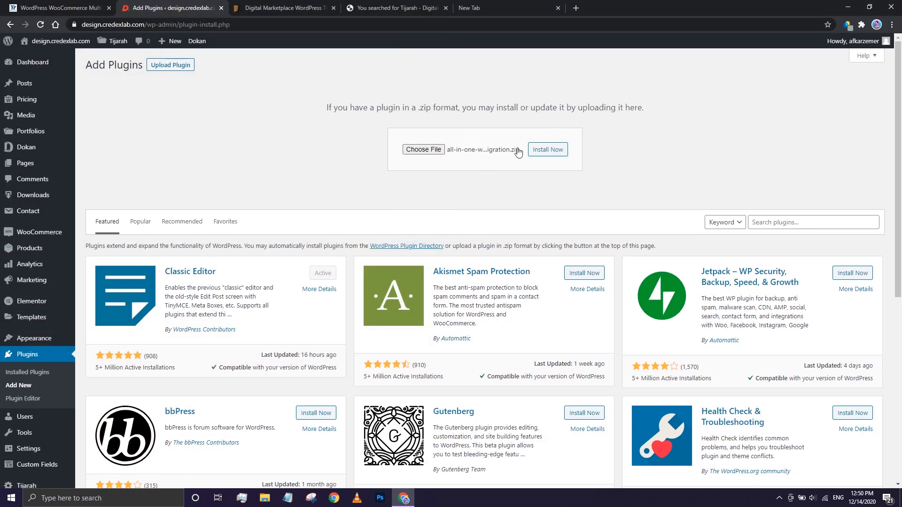
left_click(549, 151)
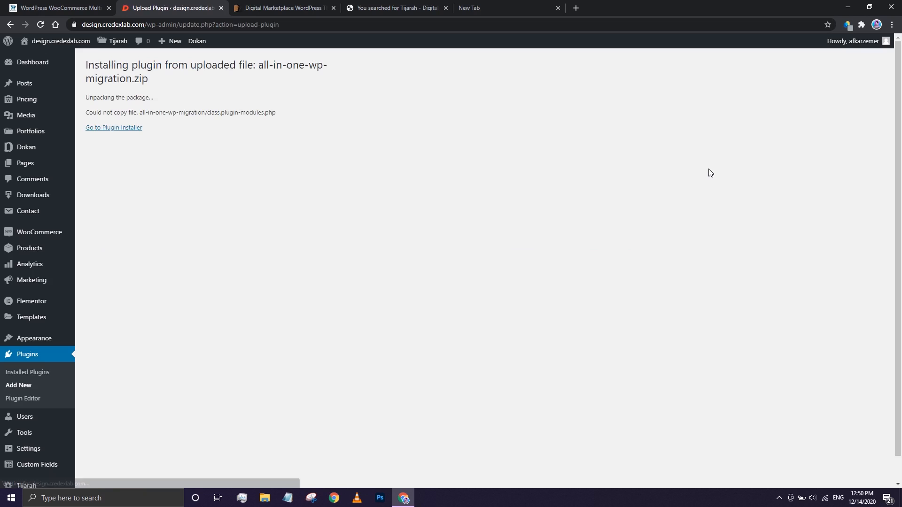
left_click_drag(298, 154, 195, 147)
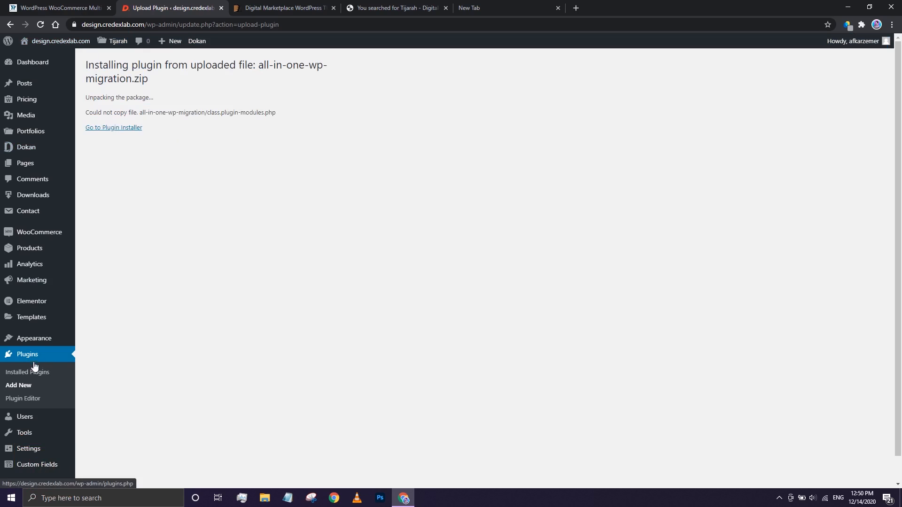
Step: Search the plugin directory for "file manager", then install and activate the File Manager plugin
scroll(38, 423, "down", 1)
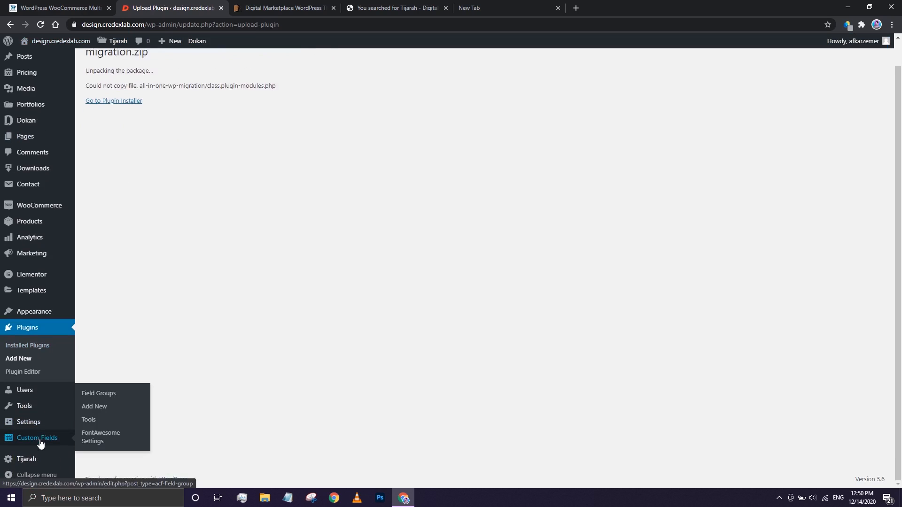
left_click(34, 327)
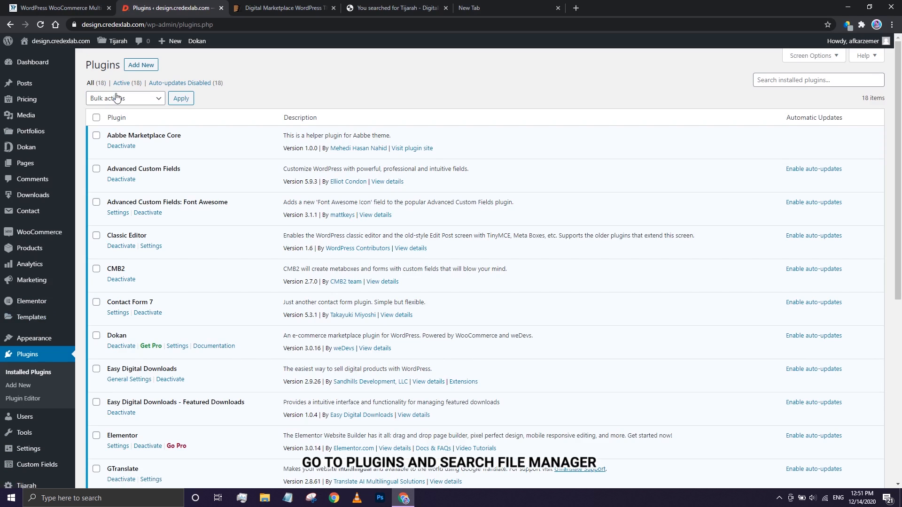
left_click(154, 66)
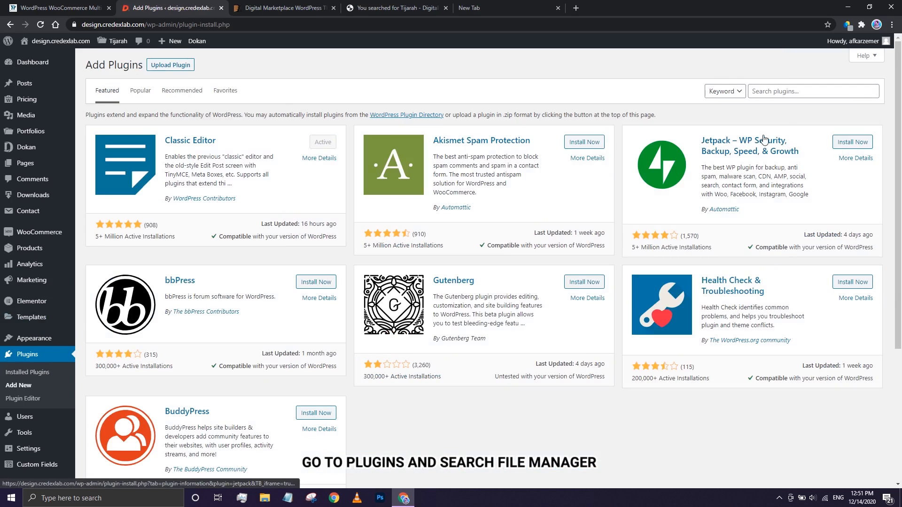
left_click(777, 92)
type("f")
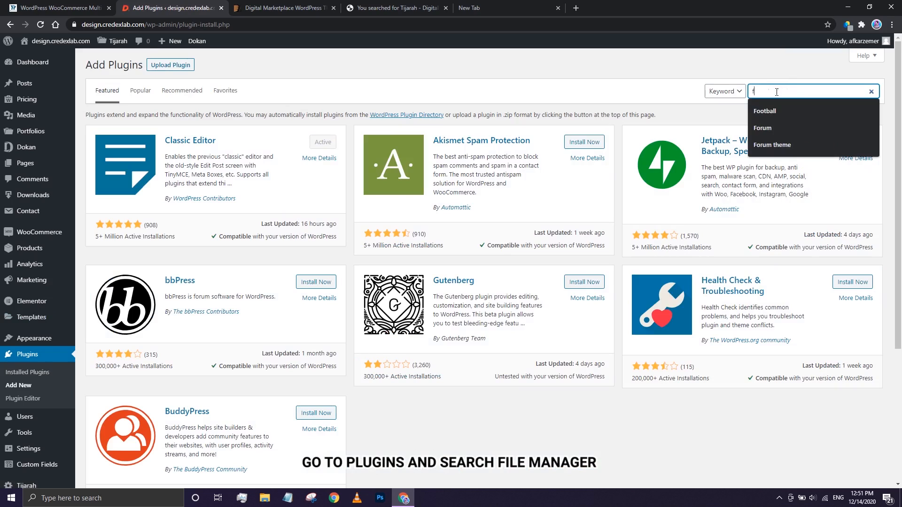
type("ile m")
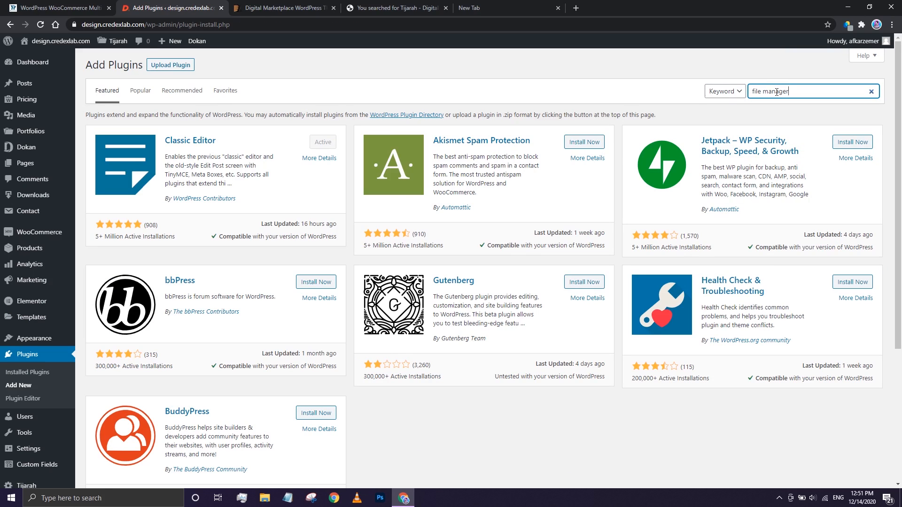
type("anager")
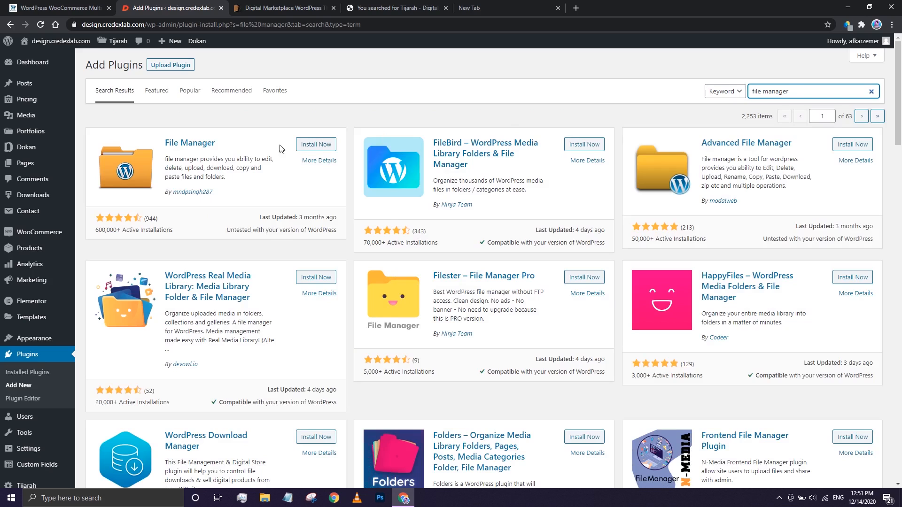
left_click(316, 145)
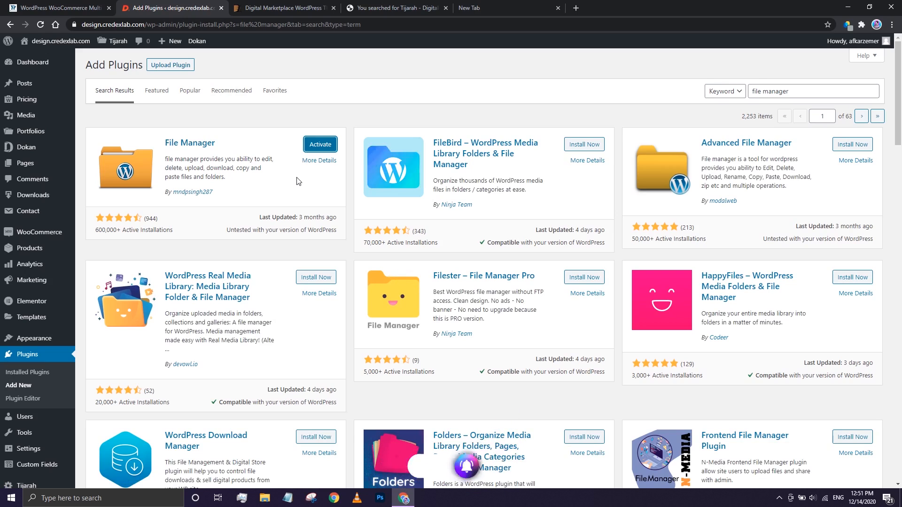
left_click(316, 146)
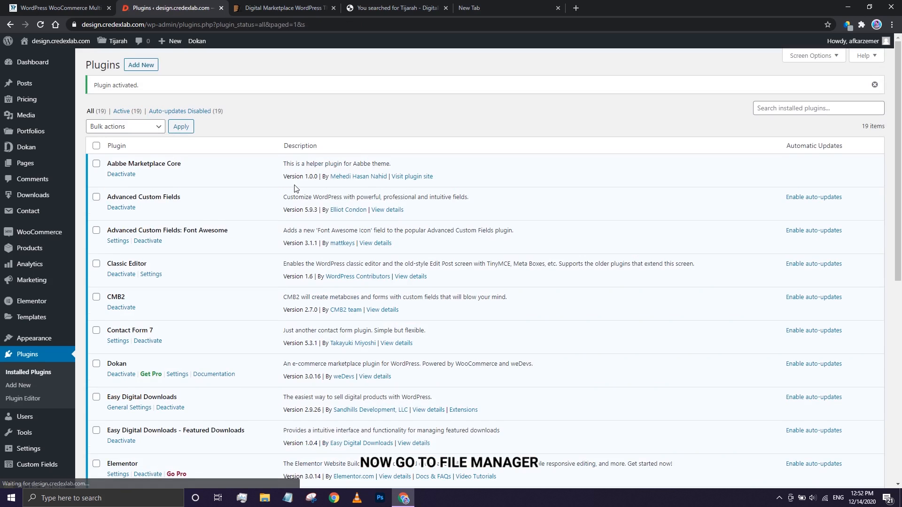
Step: Open WP File Manager and decline its newsletter subscription
scroll(296, 188, "down", 6)
mouse_move(37, 444)
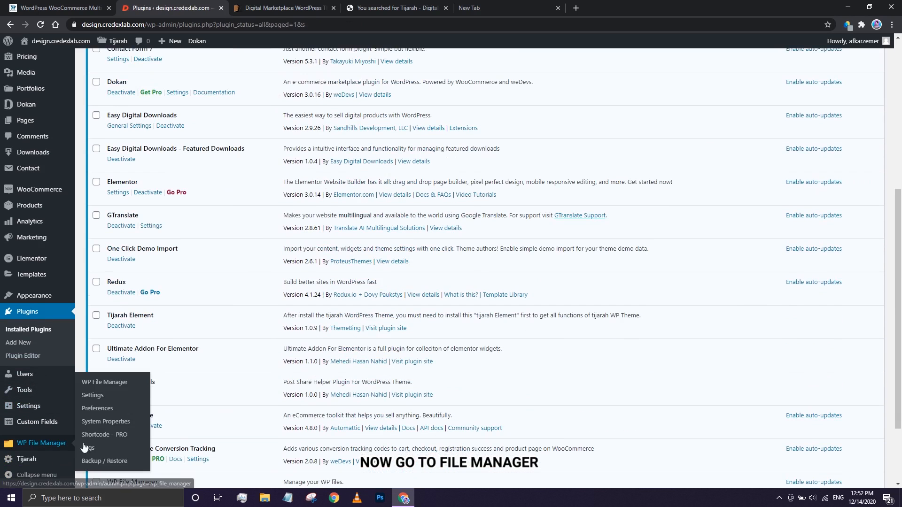
left_click(42, 443)
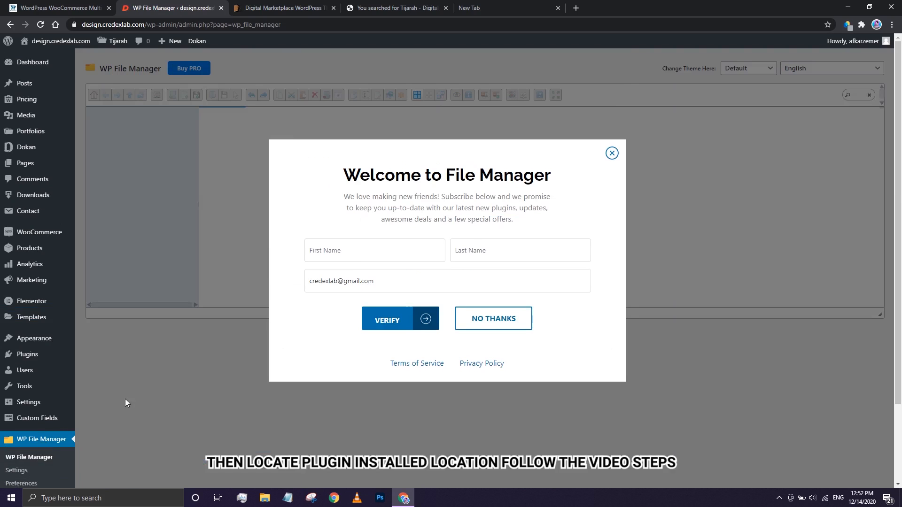
left_click(491, 321)
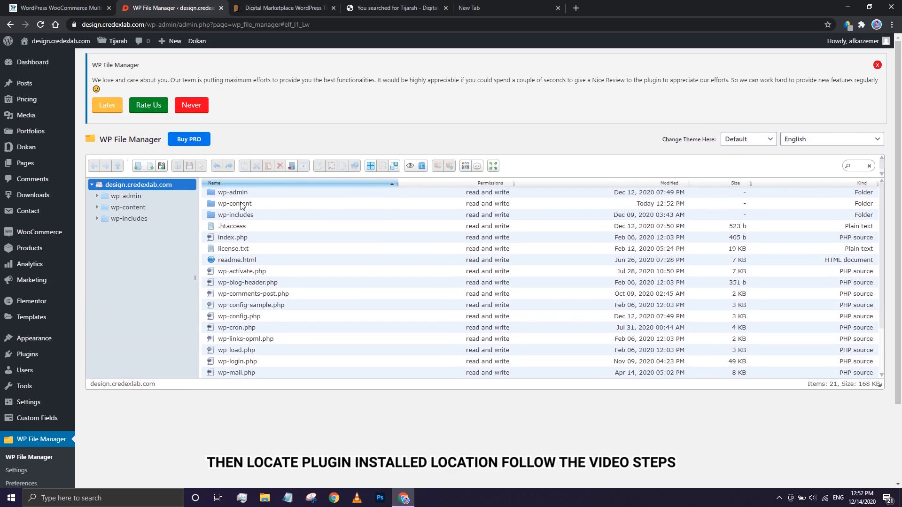
Step: Browse to the wp-content/plugins folder of the site in the file manager
left_click(242, 207)
double_click(261, 205)
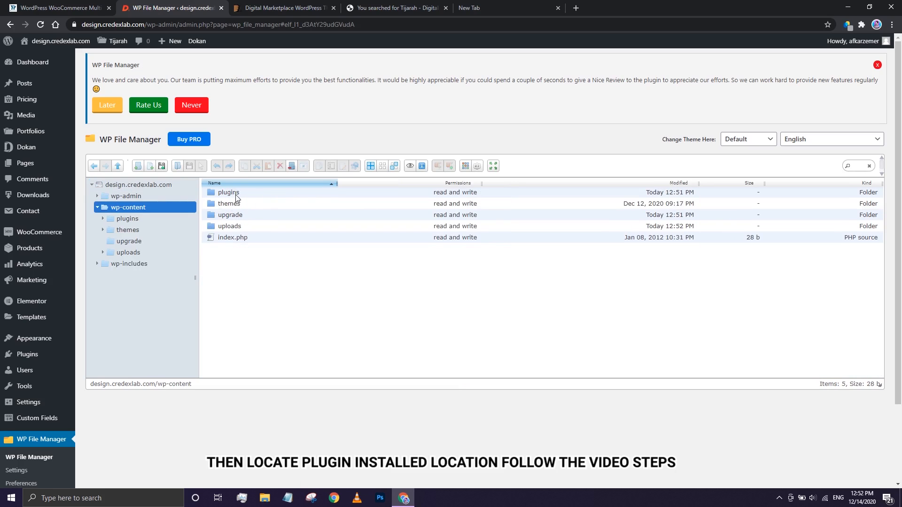
left_click(258, 194)
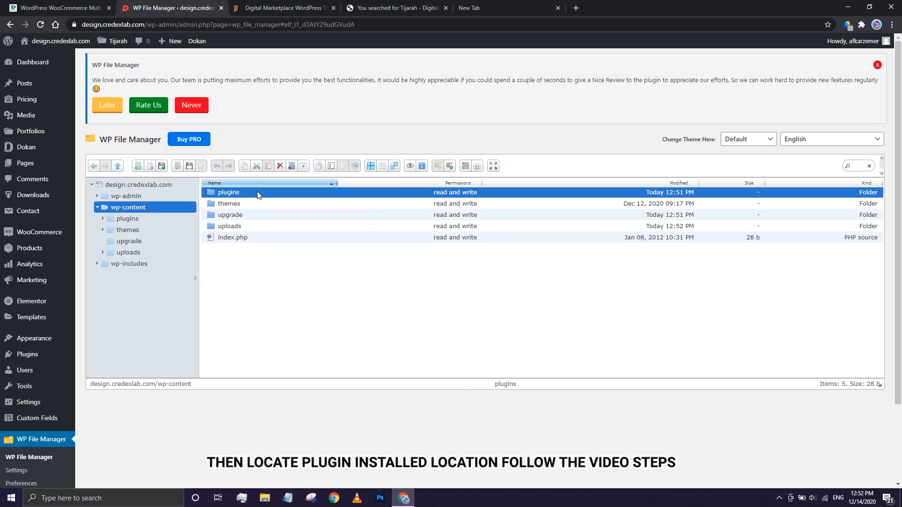
double_click(258, 194)
scroll(261, 278, "down", 2)
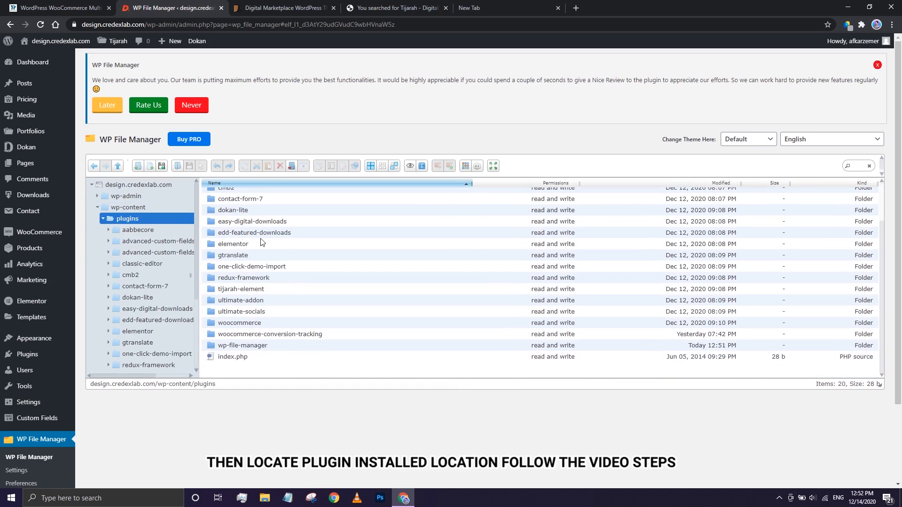
scroll(308, 376, "up", 2)
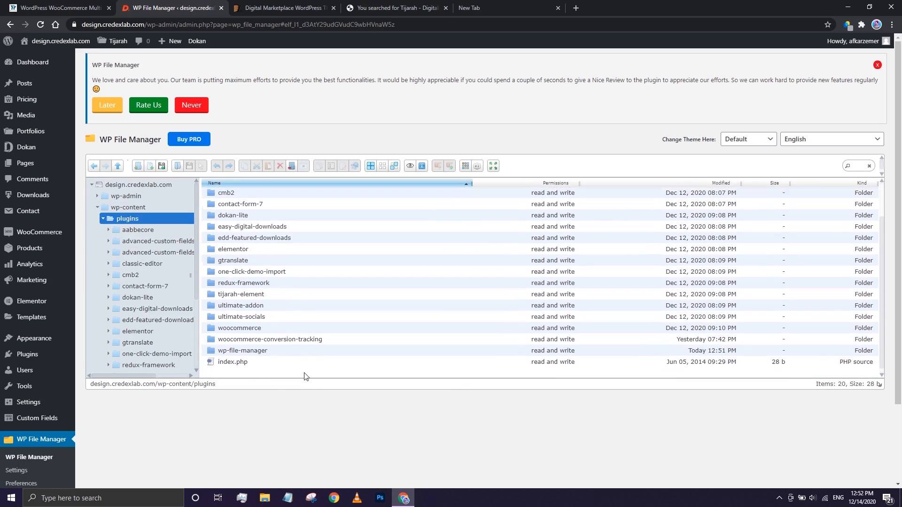
scroll(320, 353, "down", 2)
left_click(278, 371)
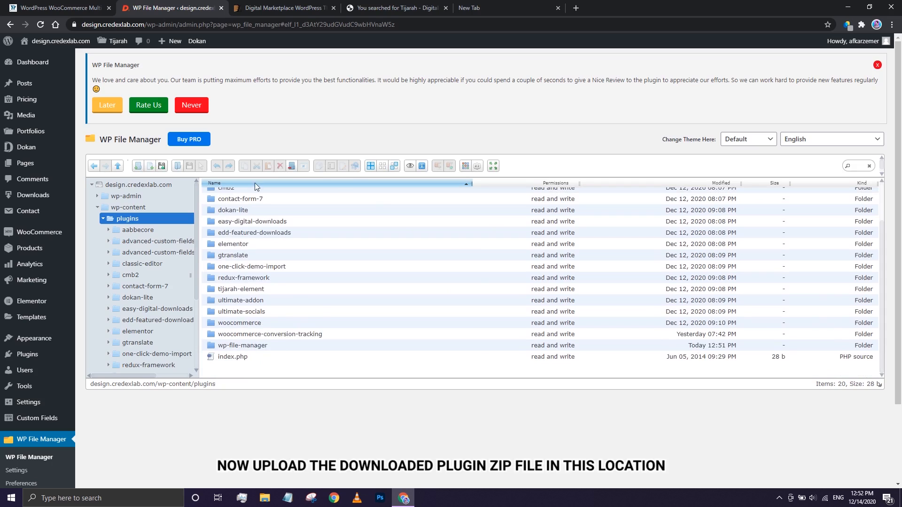
Step: Upload all-in-one-wp-migration.zip from the recent files in File Explorer into the site's plugins folder
left_click(266, 498)
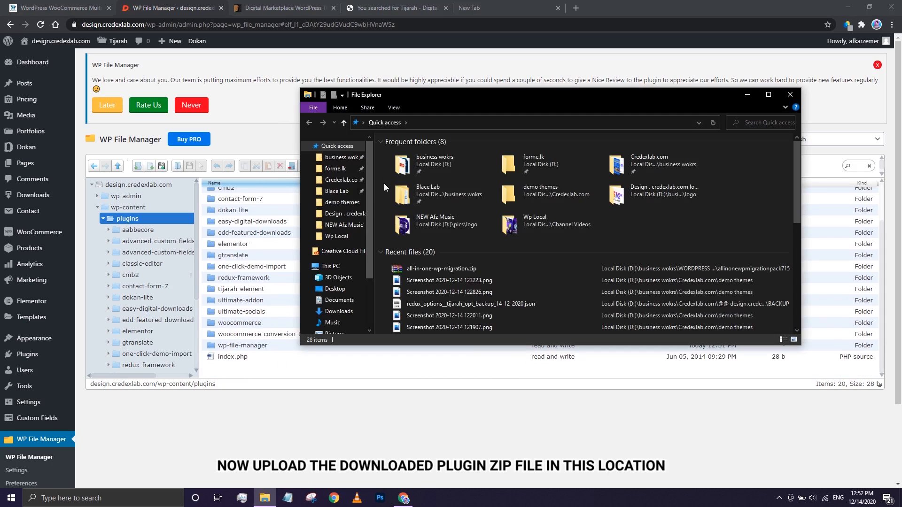
left_click(441, 270)
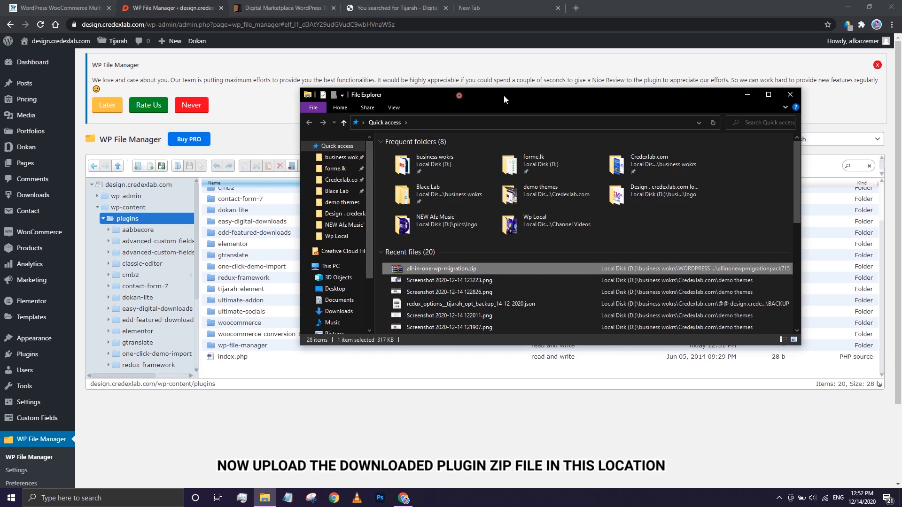
left_click_drag(503, 95, 702, 100)
left_click_drag(619, 274, 428, 365)
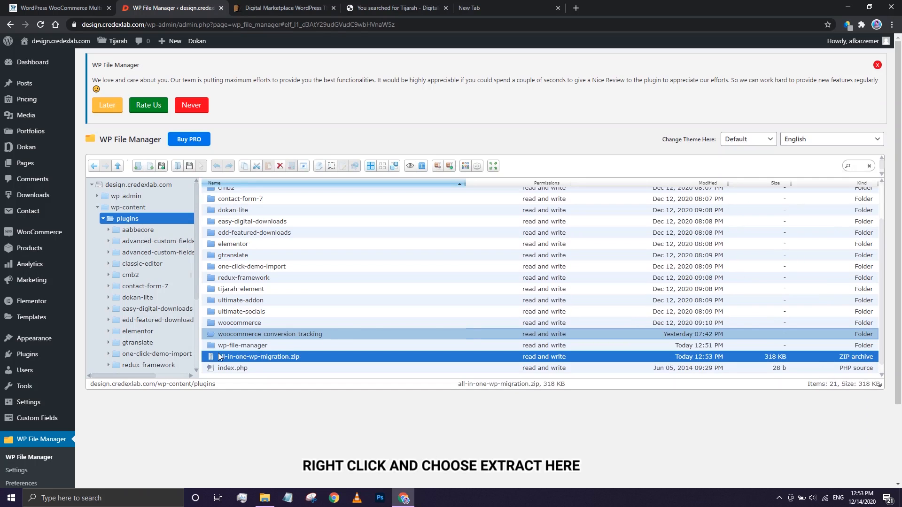
Step: Extract all-in-one-wp-migration.zip directly into the plugins folder, allowing old files to be replaced
right_click(274, 361)
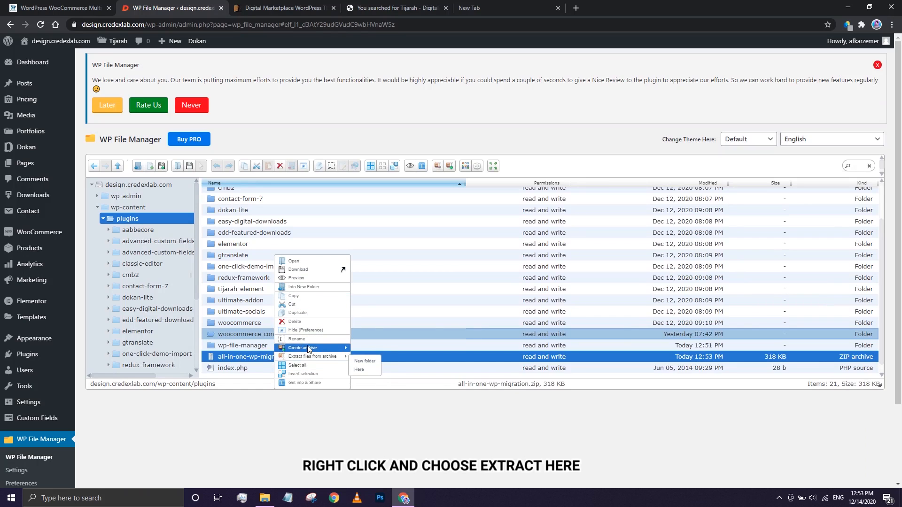
mouse_move(310, 357)
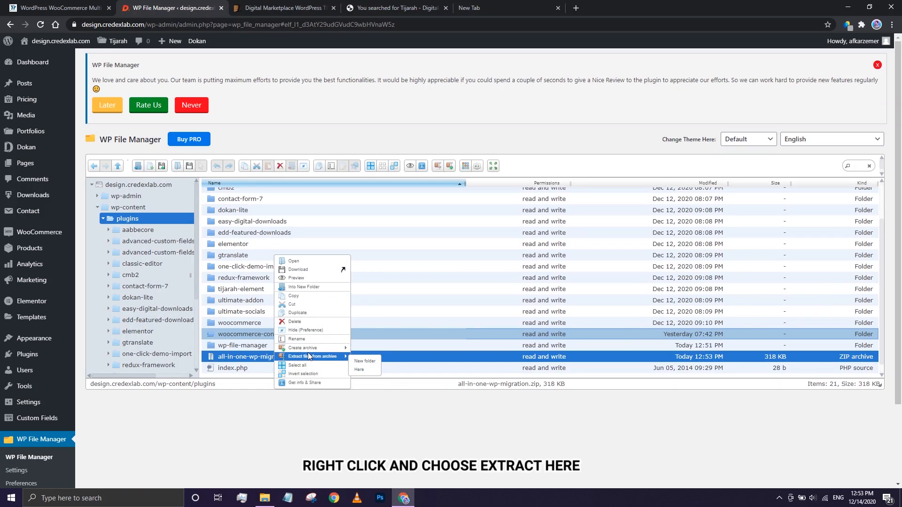
left_click(360, 370)
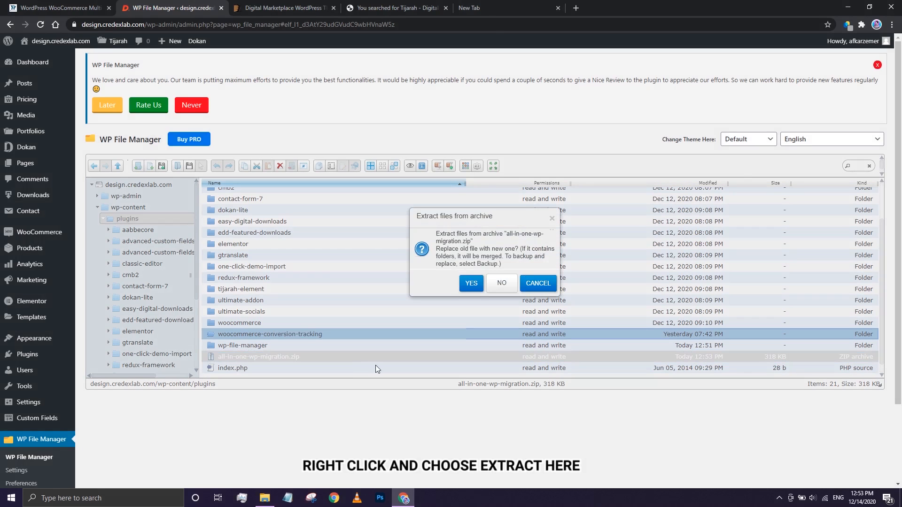
left_click(470, 284)
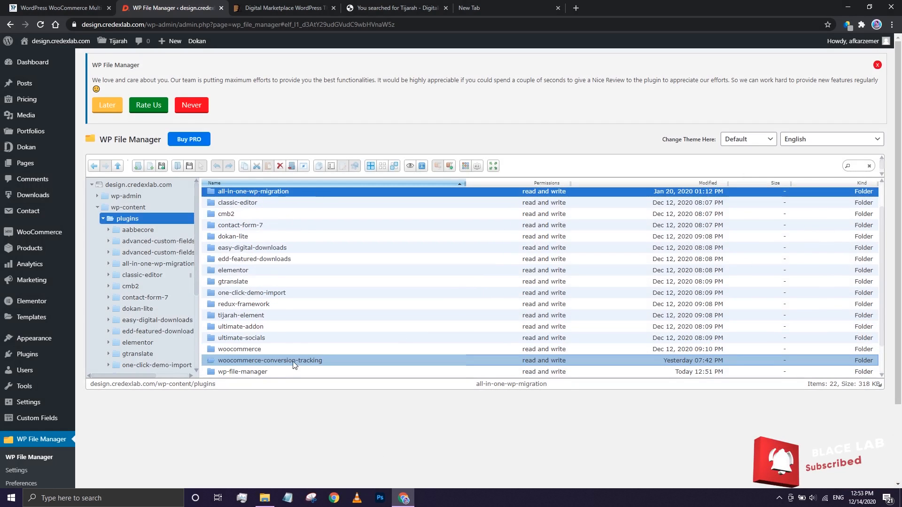
Step: Permanently delete the all-in-one-wp-migration.zip archive from the plugins folder, keeping the extracted folder
scroll(250, 371, "down", 2)
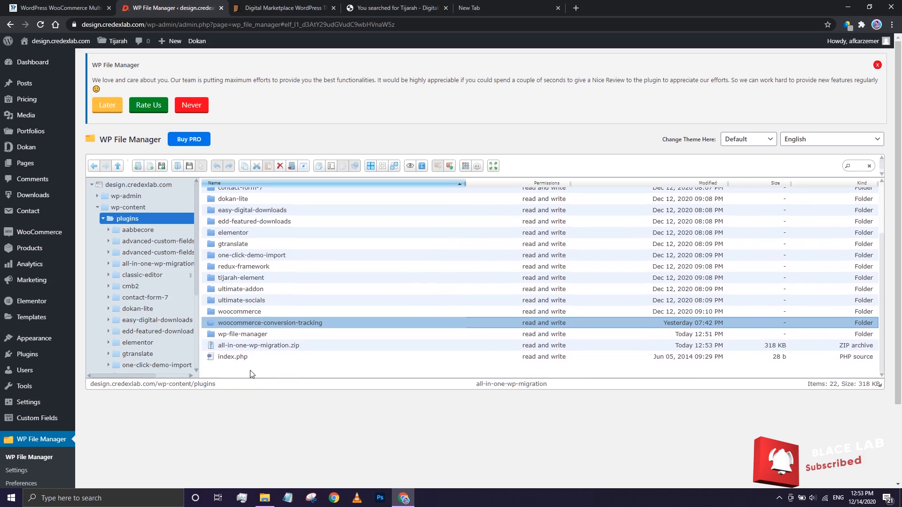
left_click(242, 346)
right_click(284, 349)
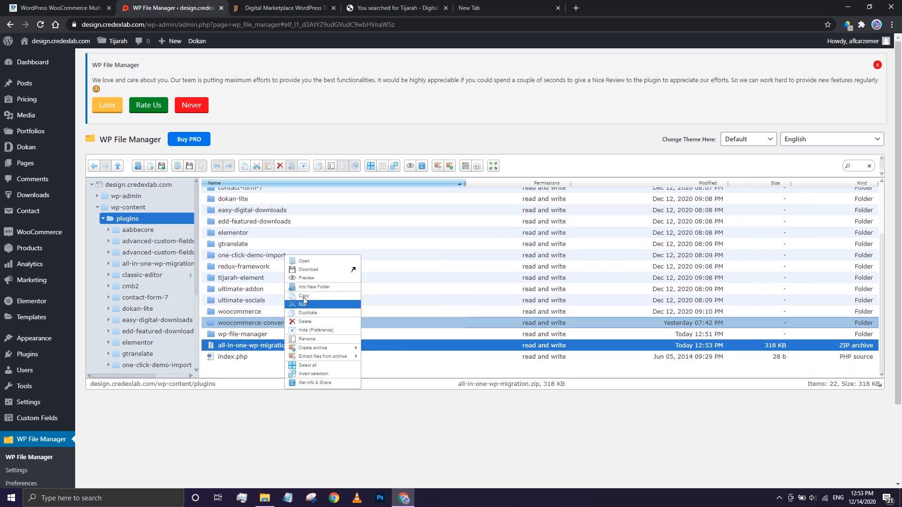
left_click(313, 322)
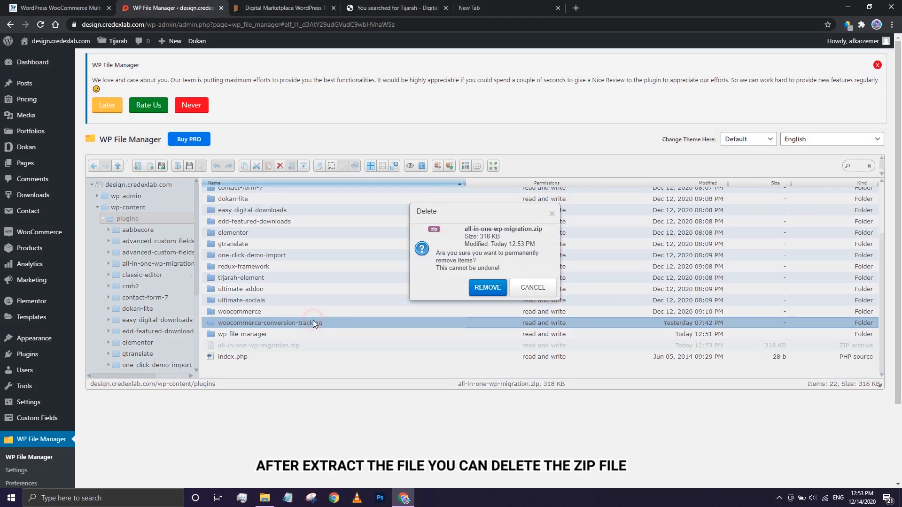
left_click(484, 286)
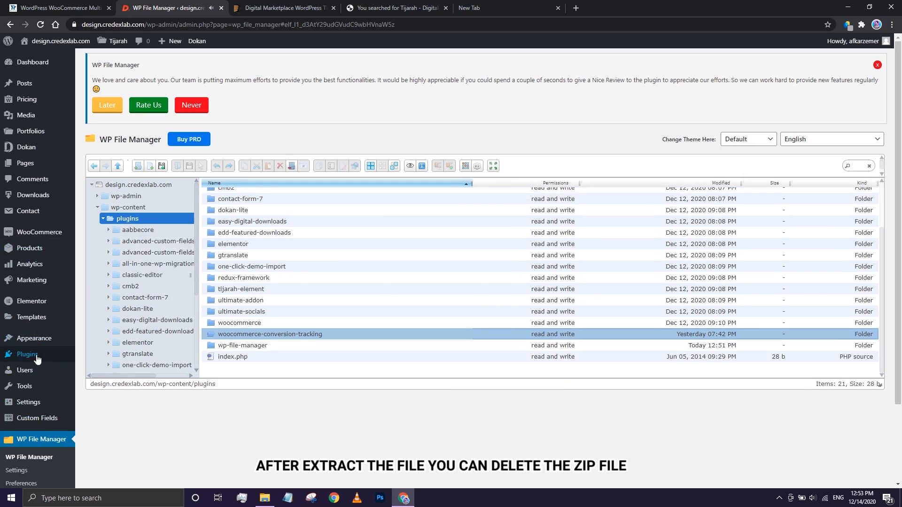
scroll(249, 216, "up", 3)
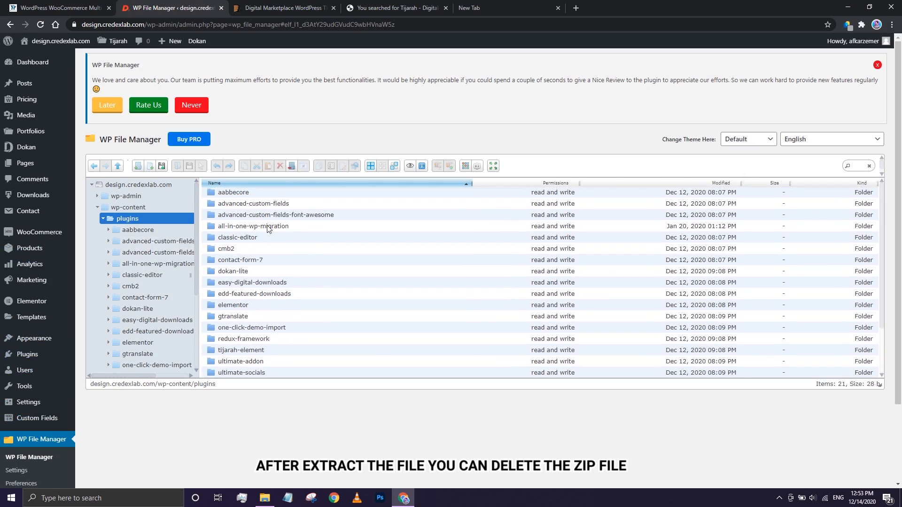
Step: Activate the All-in-One WP Migration plugin from the installed plugins and open its site export page
left_click(24, 357)
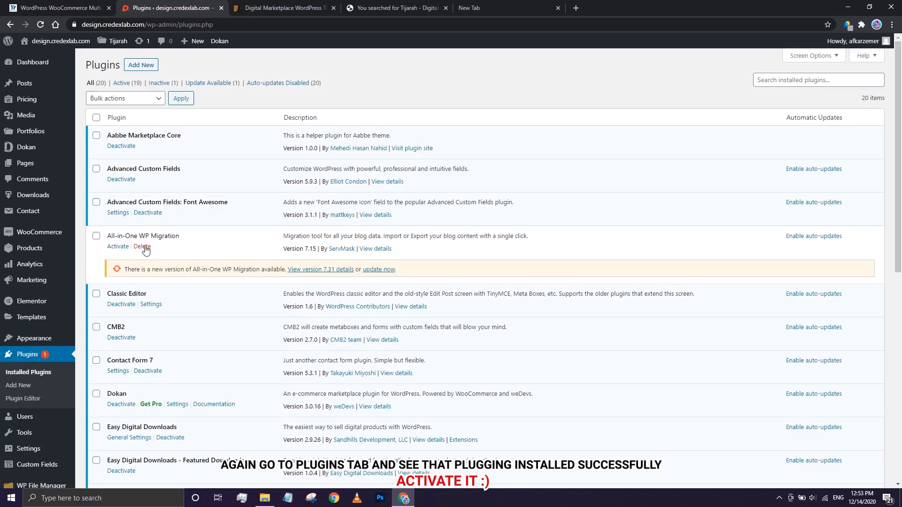
left_click(118, 247)
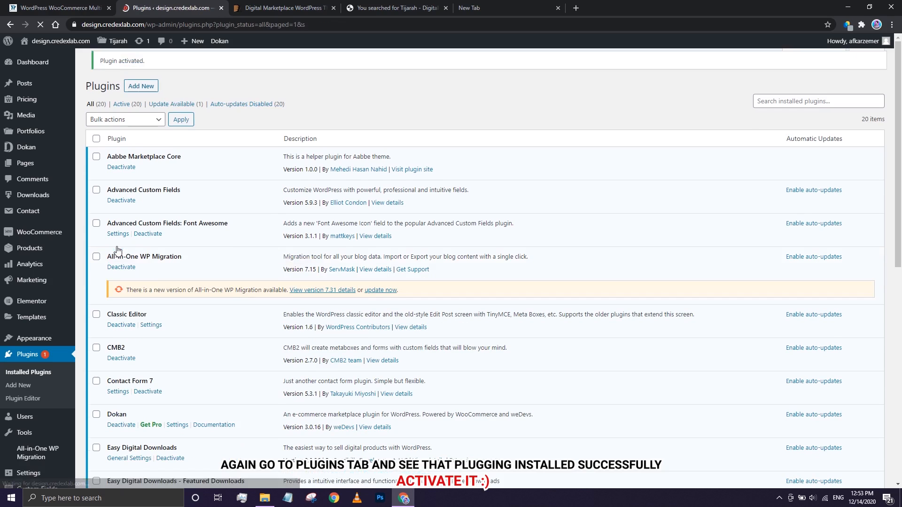
scroll(130, 242, "down", 2)
scroll(70, 376, "down", 1)
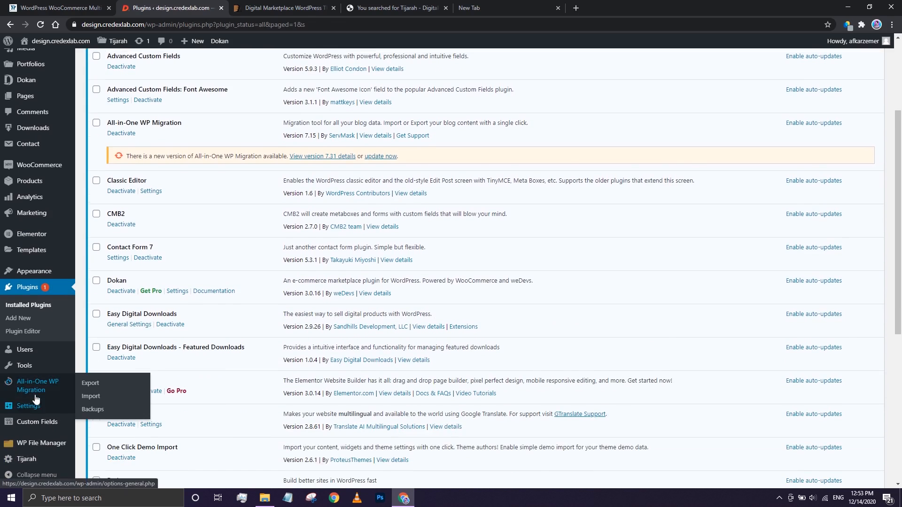
left_click(34, 389)
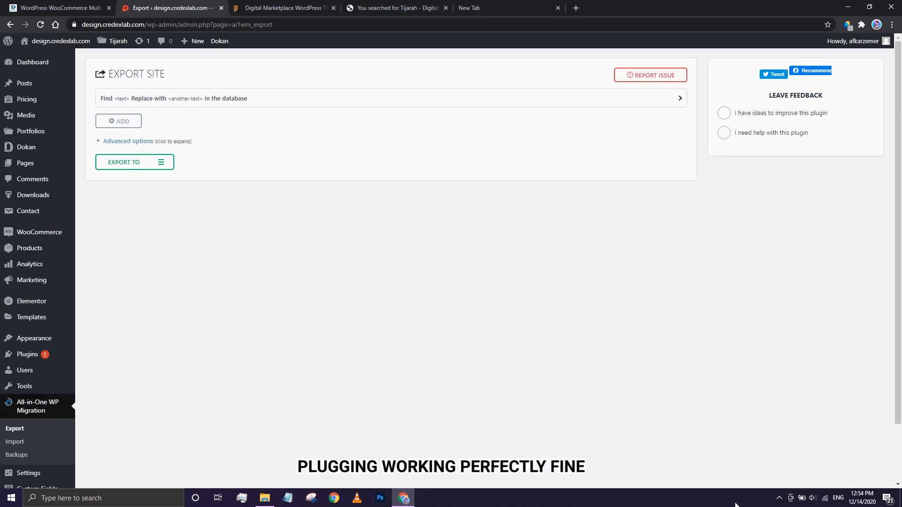
left_click(779, 498)
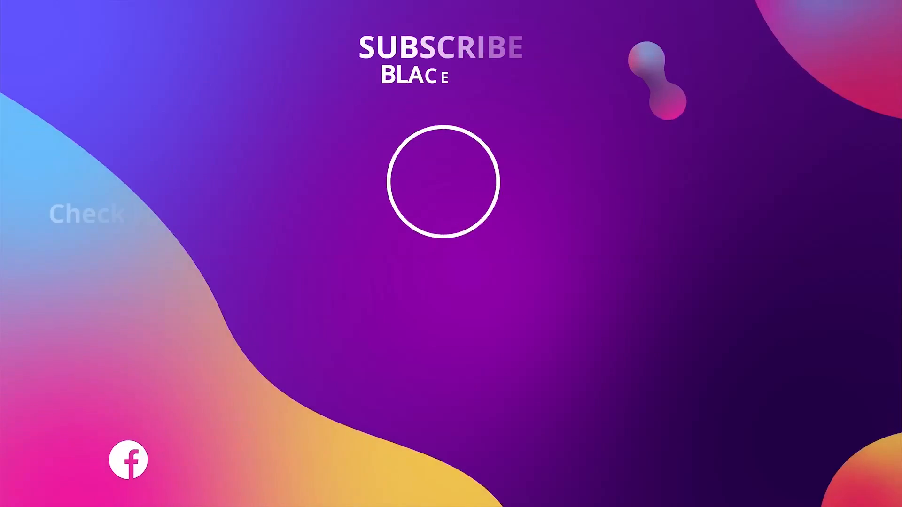